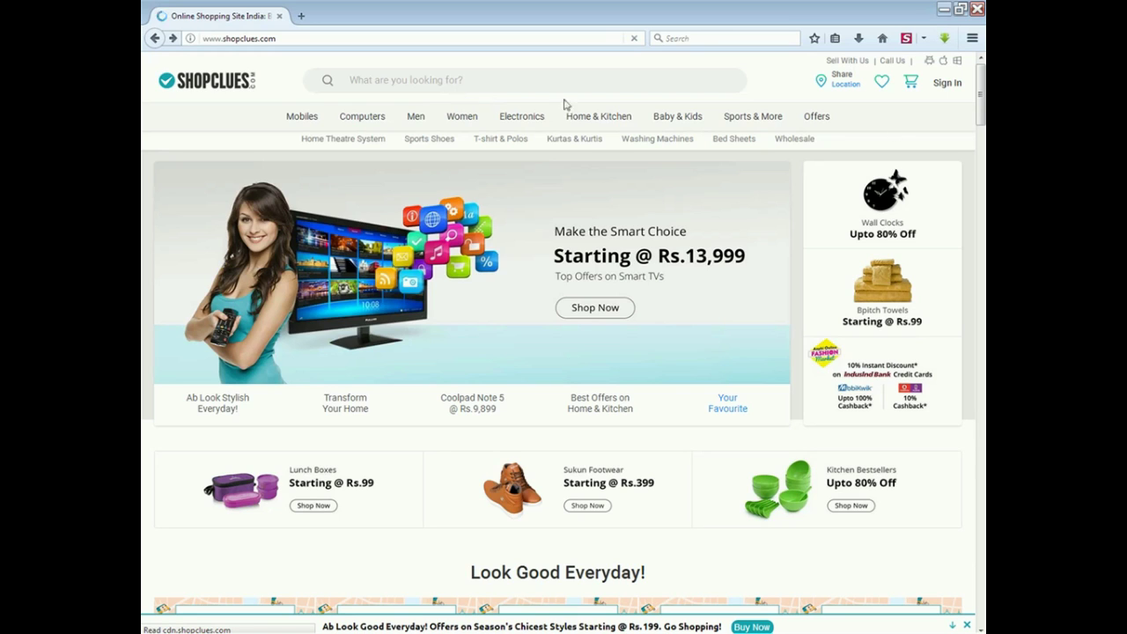
# Scroll down the ShopClues home page to the footer's Merchant Central links.
pyautogui.scroll(-10, 564, 352)
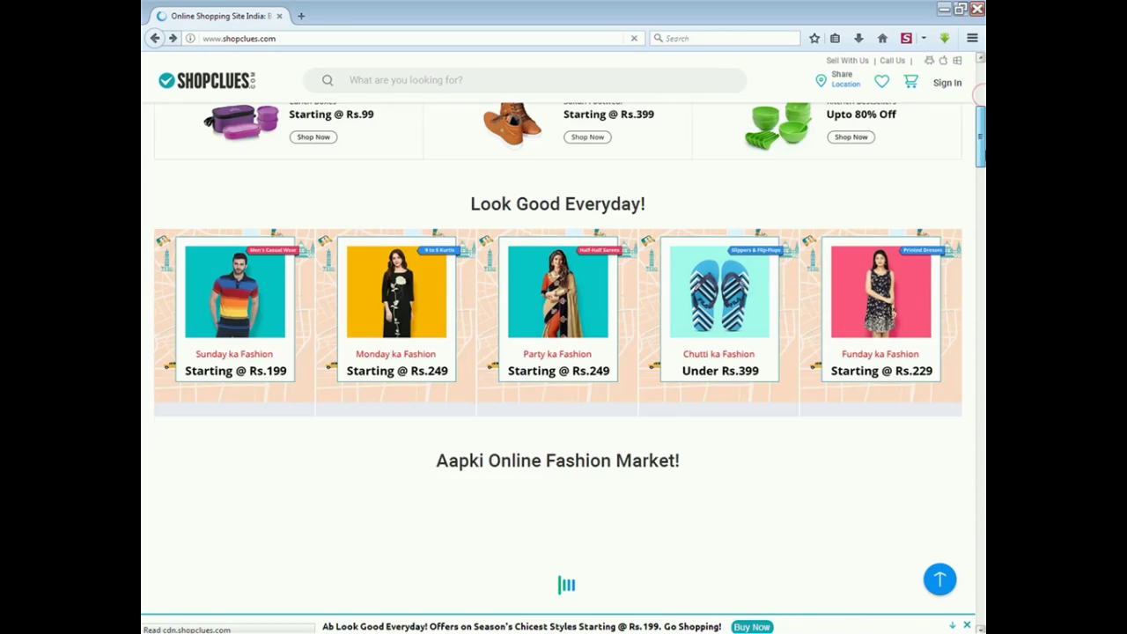
pyautogui.scroll(-5, 563, 352)
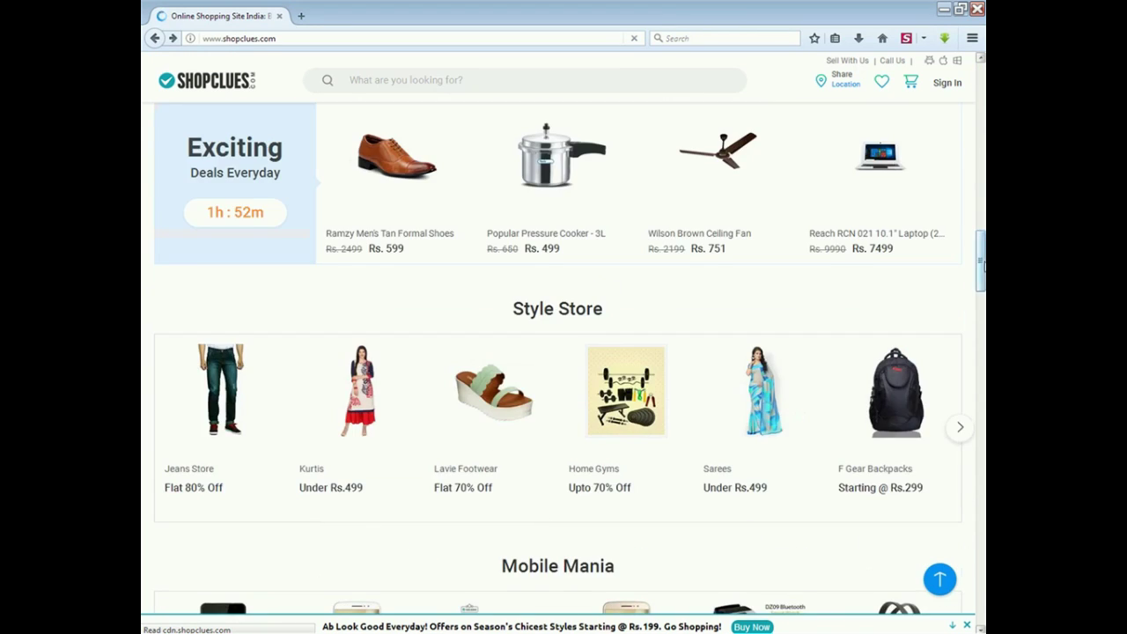
pyautogui.moveTo(979, 259); pyautogui.dragTo(975, 486)
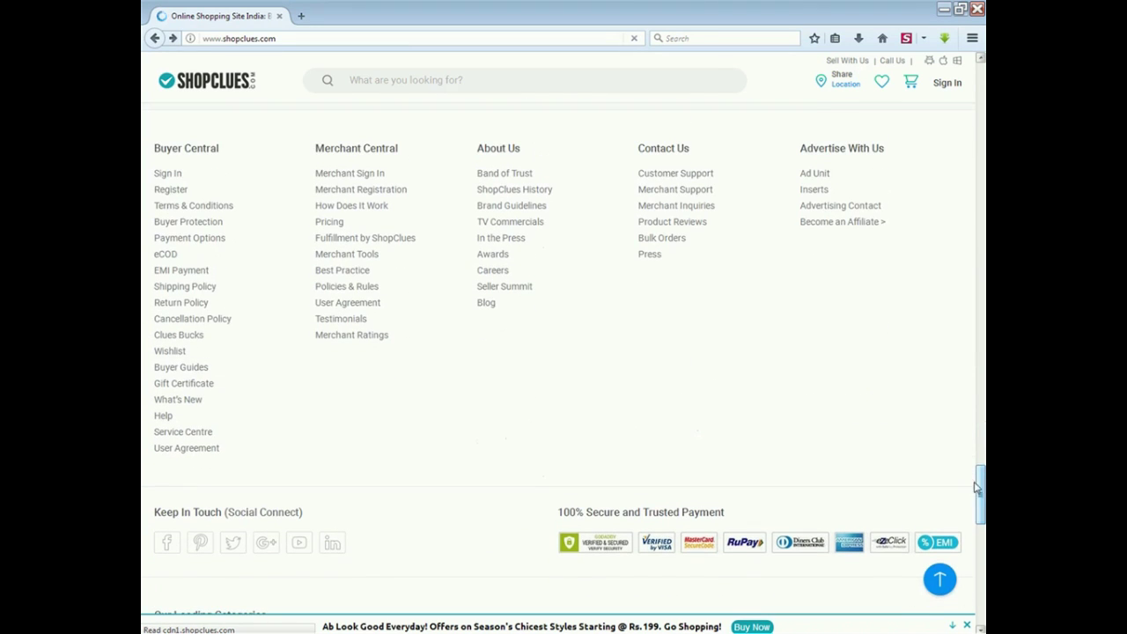
# Open Merchant Registration from the footer, look through the seller page and FAQs, and return to the top.
pyautogui.click(377, 191)
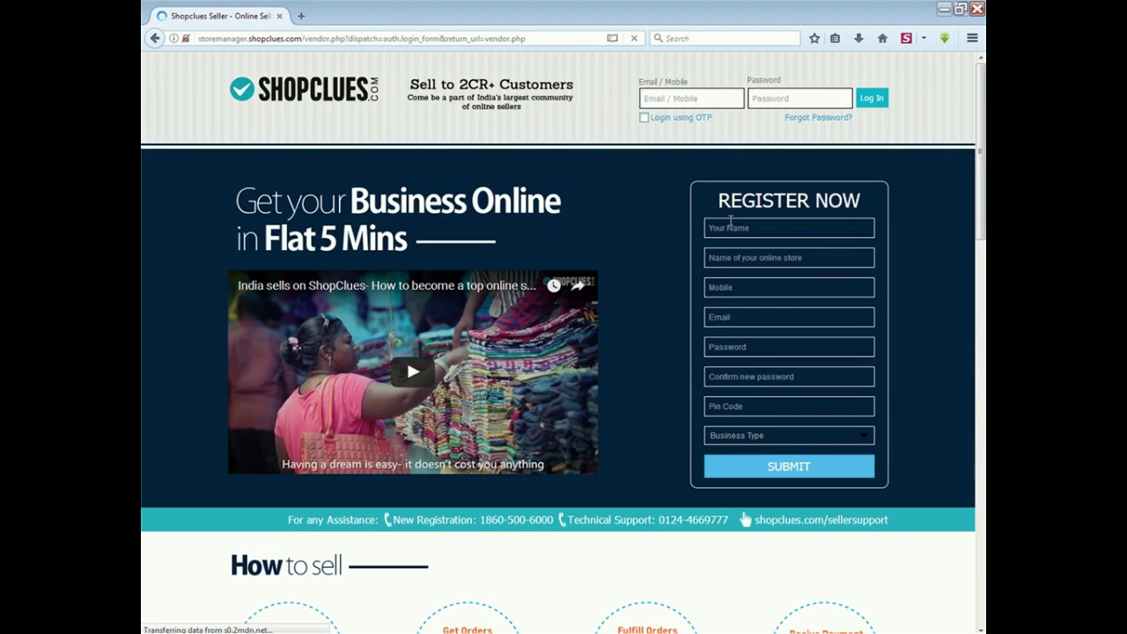
pyautogui.scroll(-3, 980, 176)
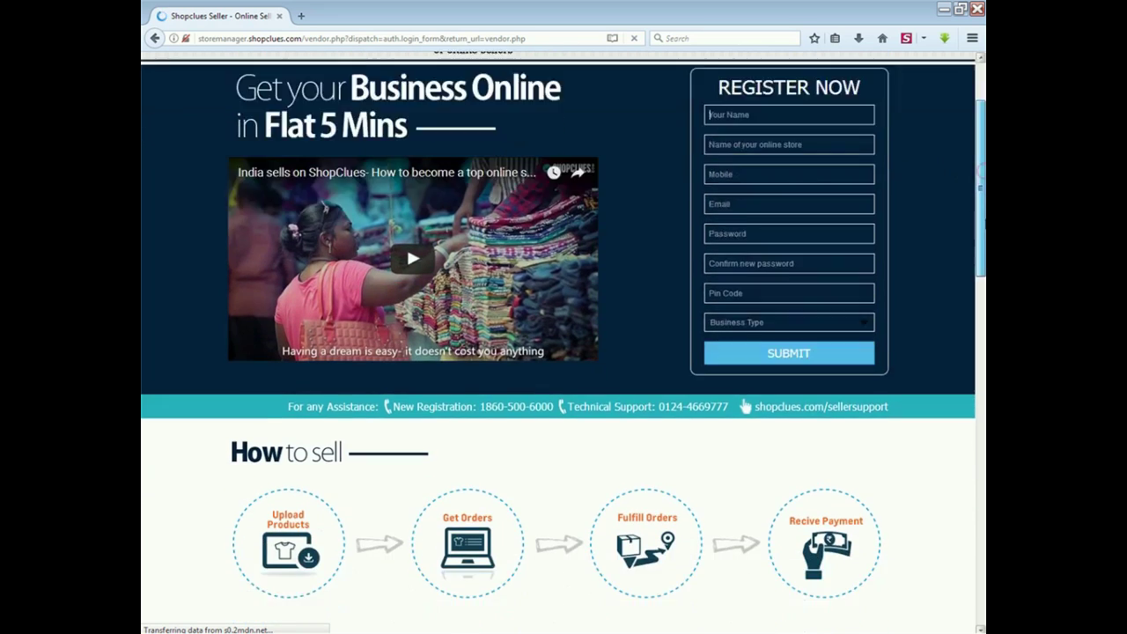
pyautogui.scroll(-4, 981, 282)
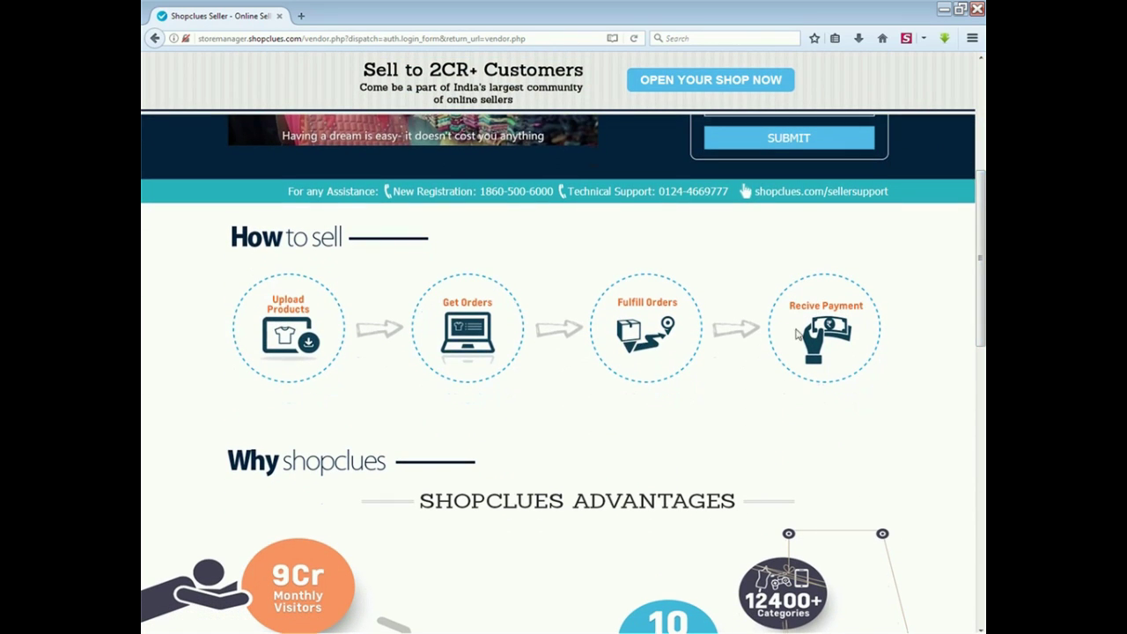
pyautogui.scroll(-4, 980, 304)
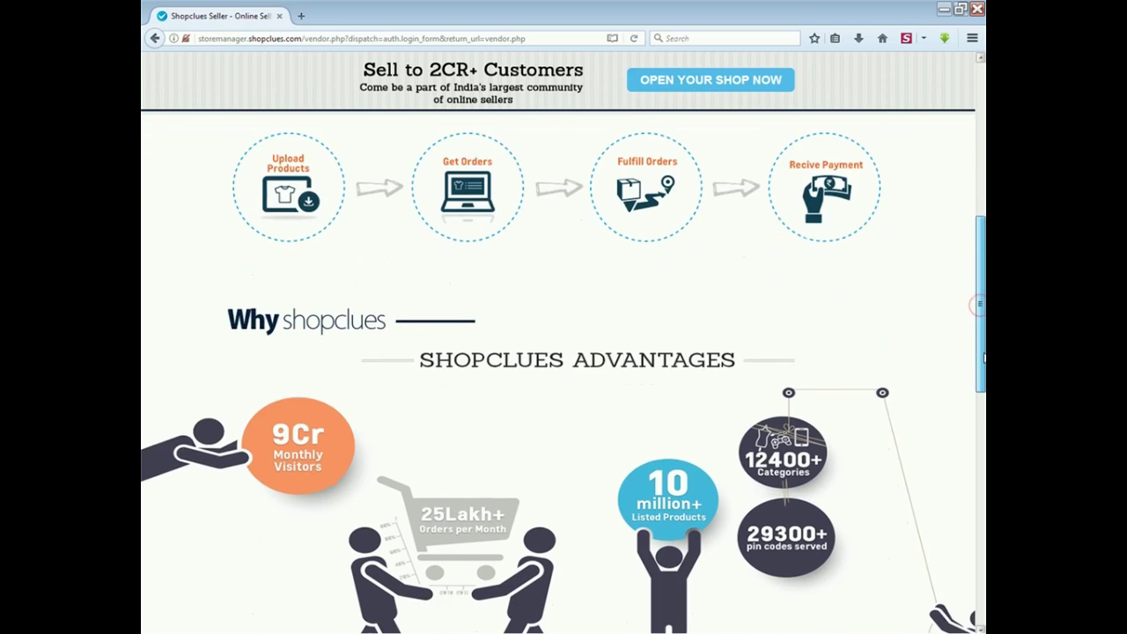
pyautogui.scroll(-5, 983, 356)
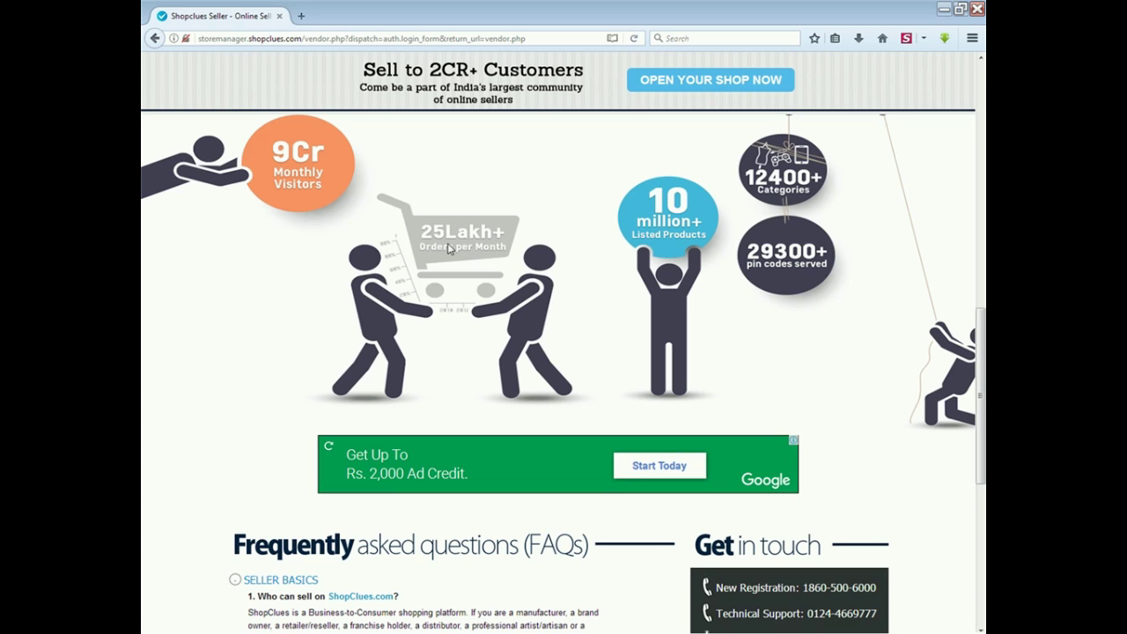
pyautogui.scroll(-5, 769, 192)
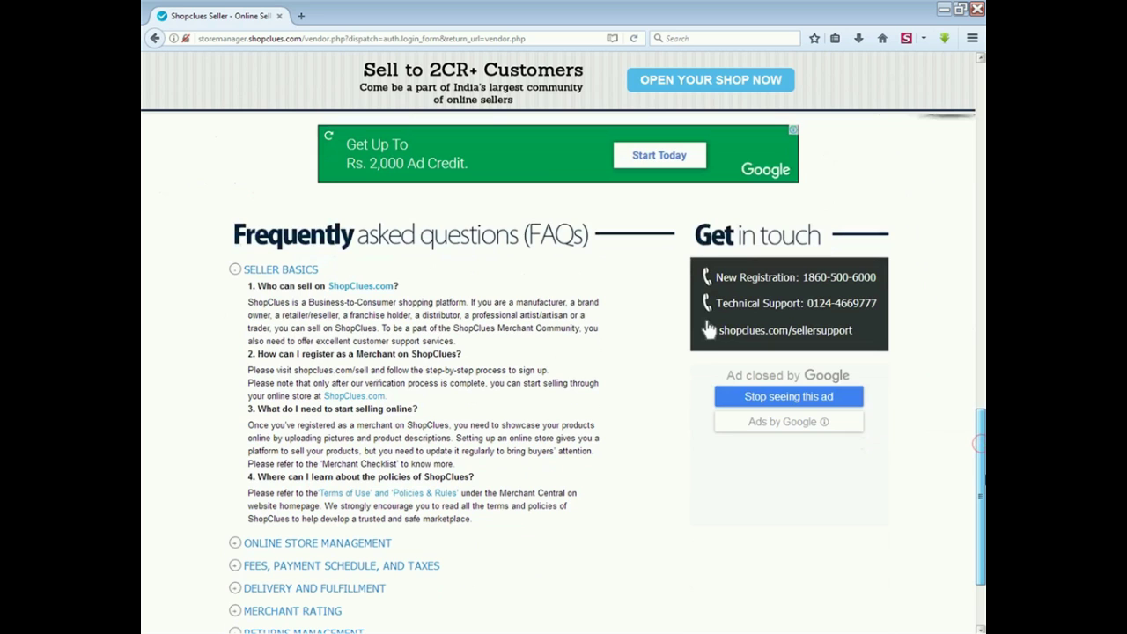
pyautogui.scroll(-1, 708, 329)
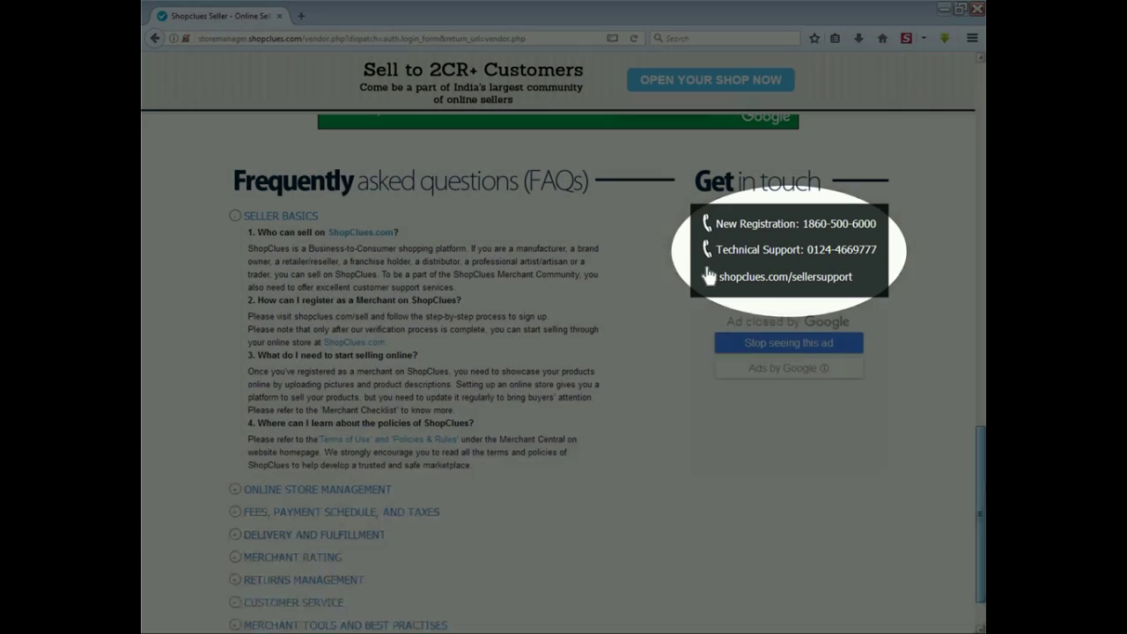
pyautogui.scroll(15, 743, 378)
pyautogui.scroll(3, 905, 142)
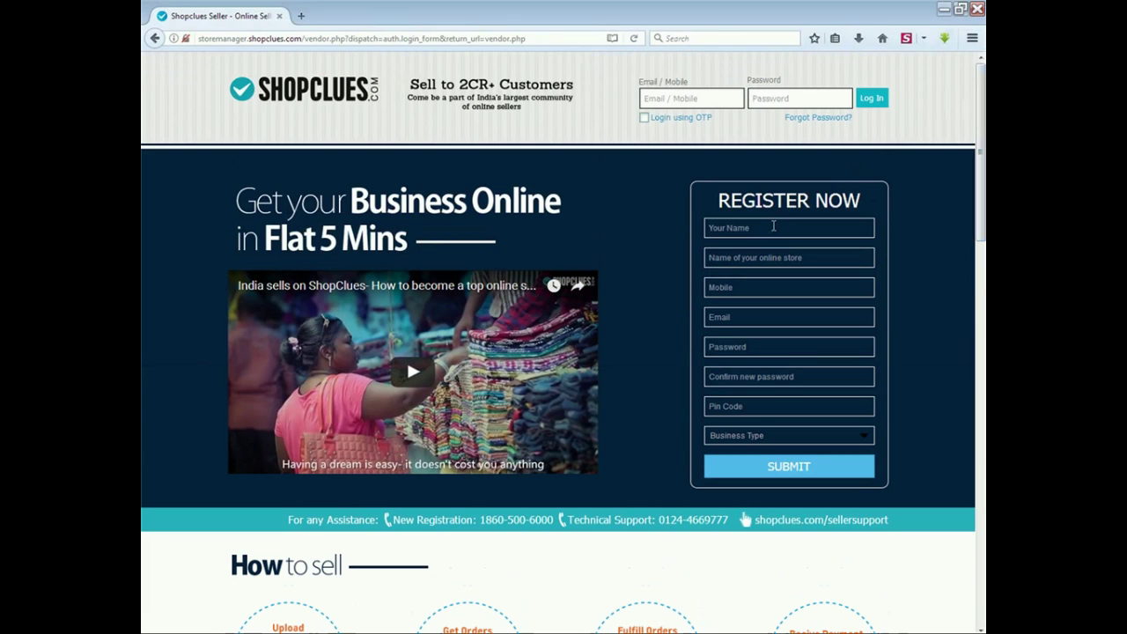
# Fill in the Register Now form with pin code 110001 and business type Fashion, then submit.
pyautogui.click(773, 225)
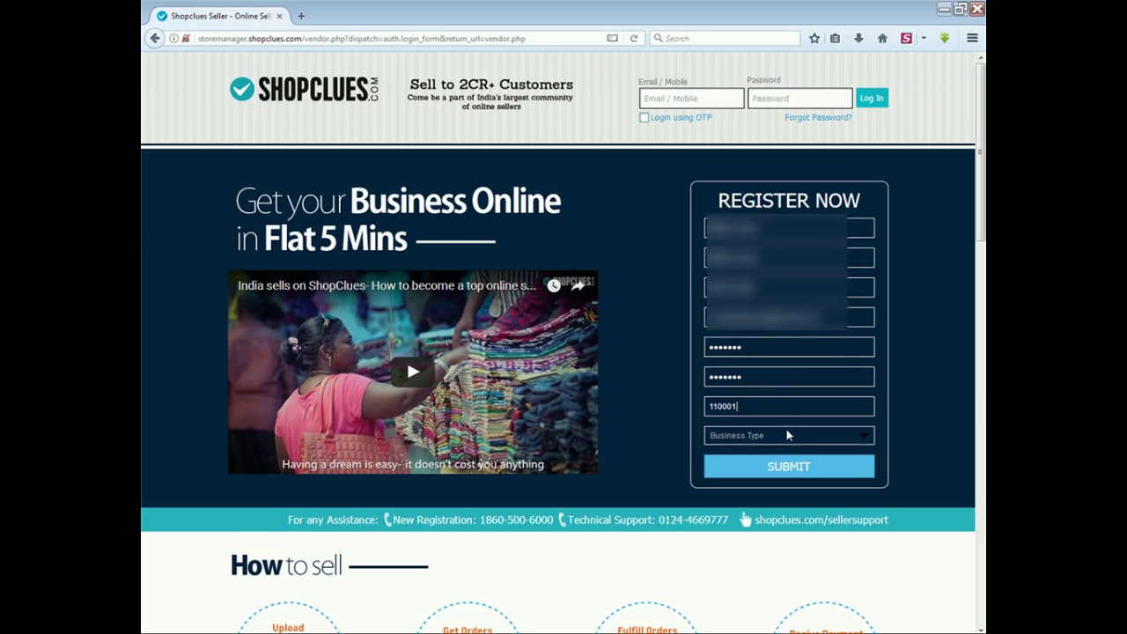
pyautogui.scroll(-2, 785, 432)
pyautogui.click(858, 320)
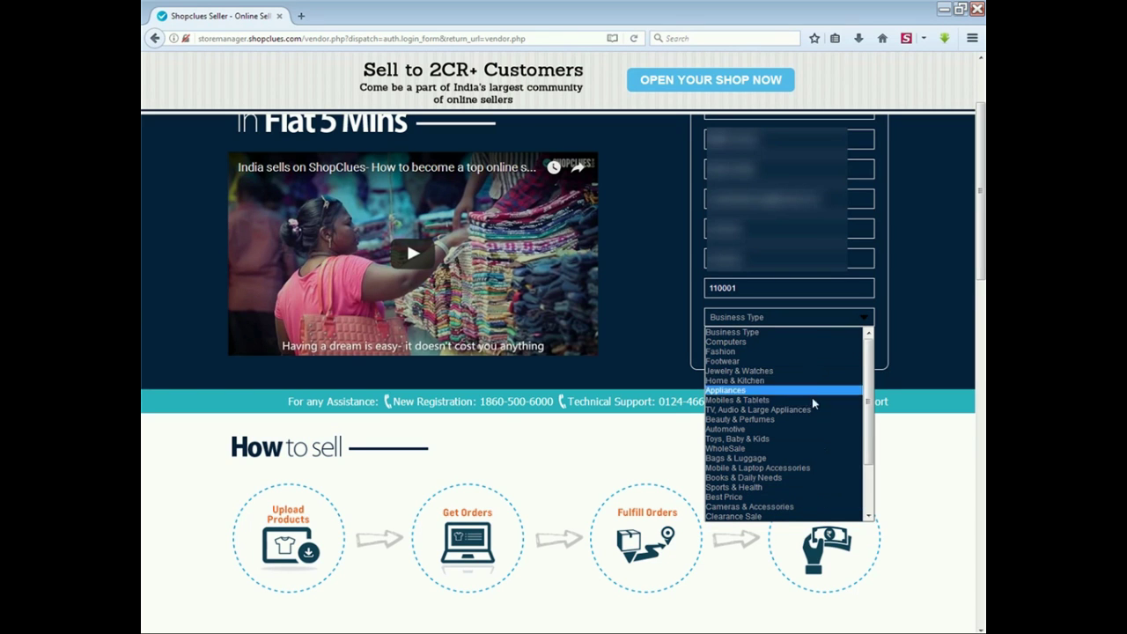
pyautogui.click(789, 352)
pyautogui.click(790, 351)
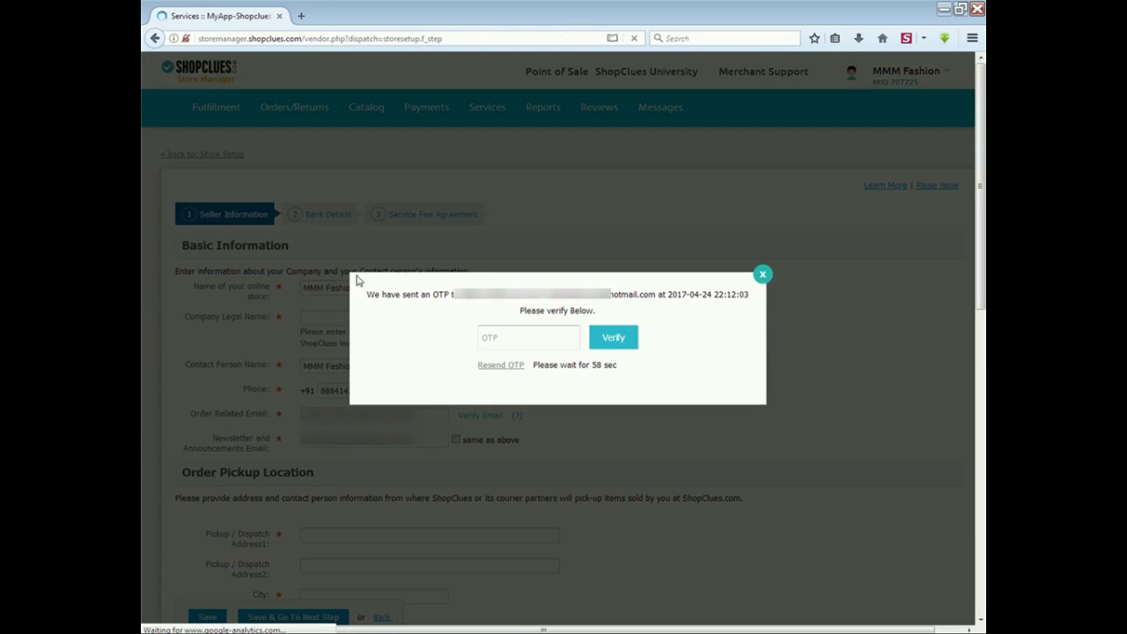
# Enter the one-time mobile verification code and verify it.
pyautogui.click(480, 334)
pyautogui.click(613, 337)
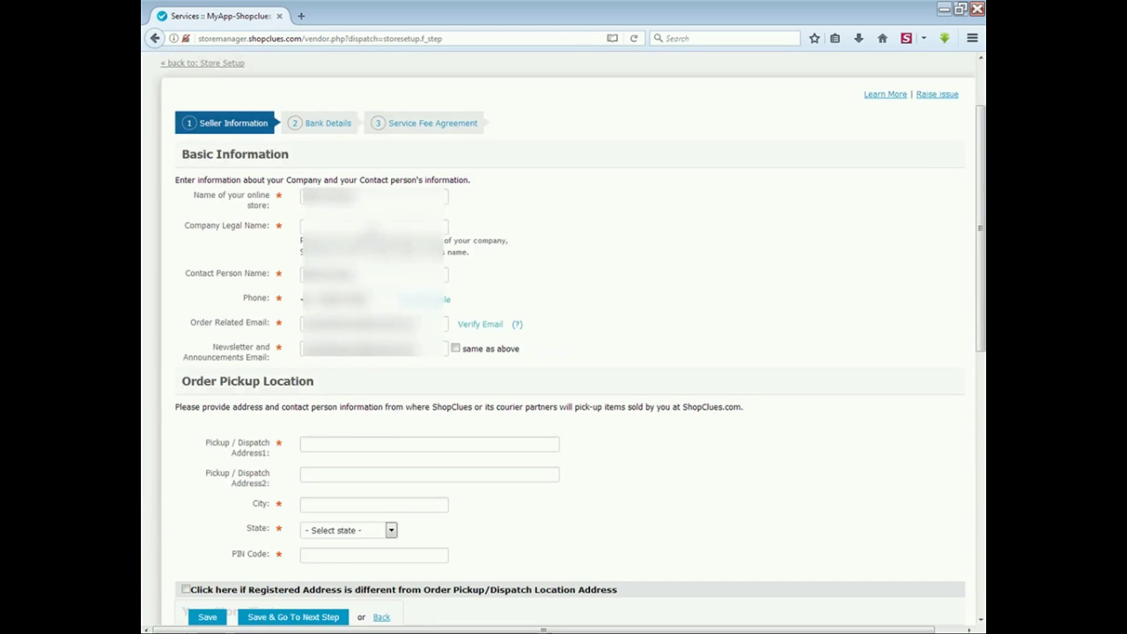
# Enter 'MyApp Pv' as the company legal name and send the order e-mail verification link.
pyautogui.click(374, 226)
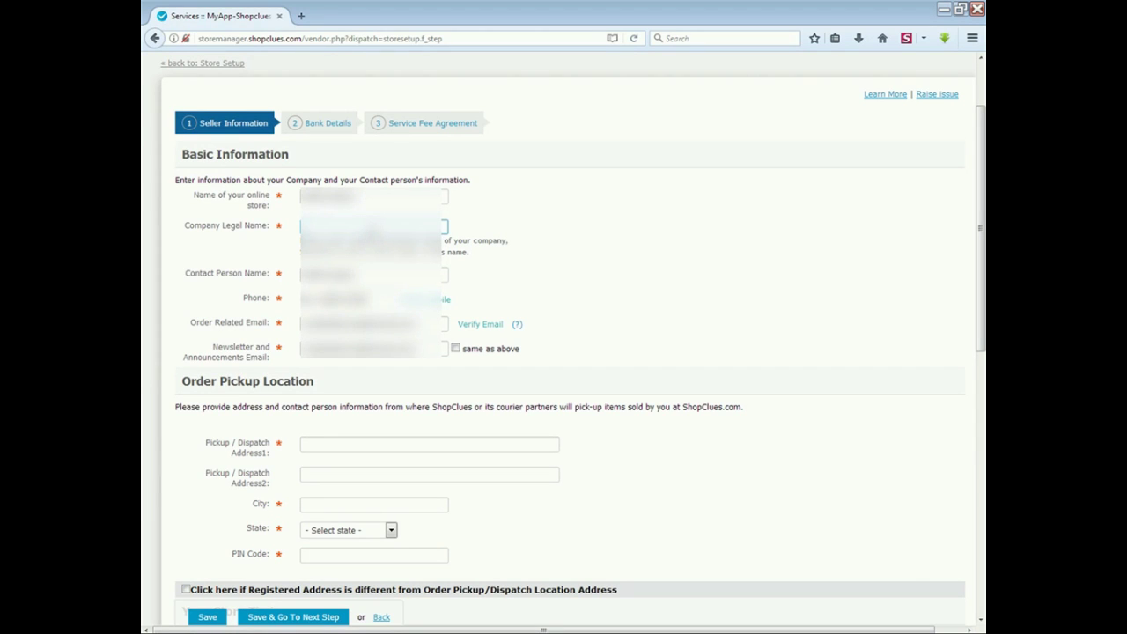
pyautogui.write('MyApp Pv')
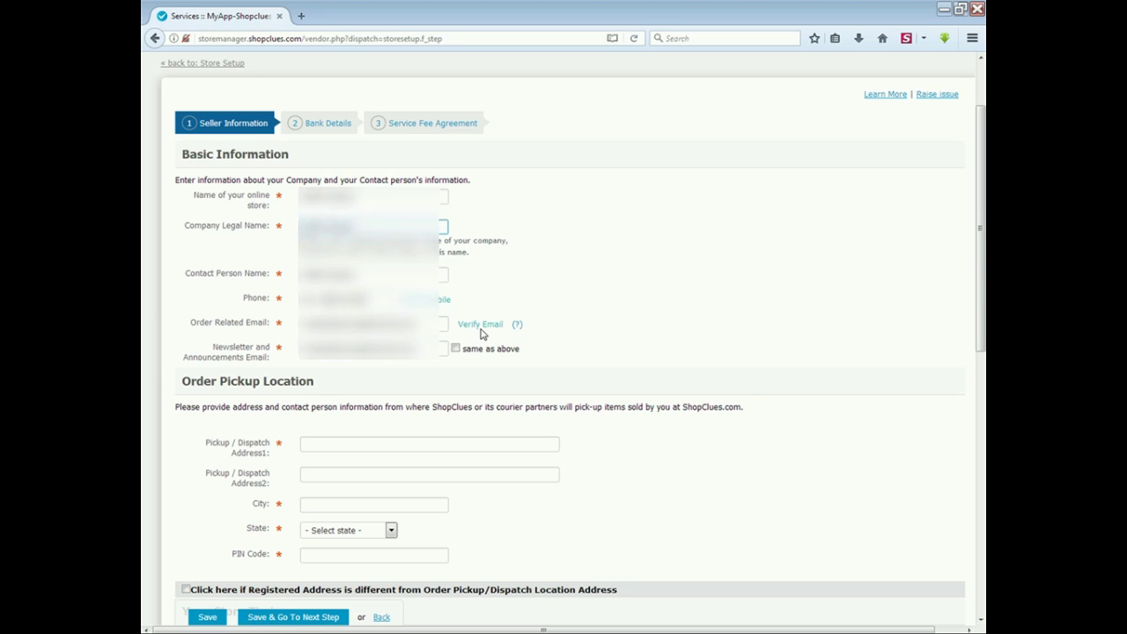
pyautogui.click(482, 330)
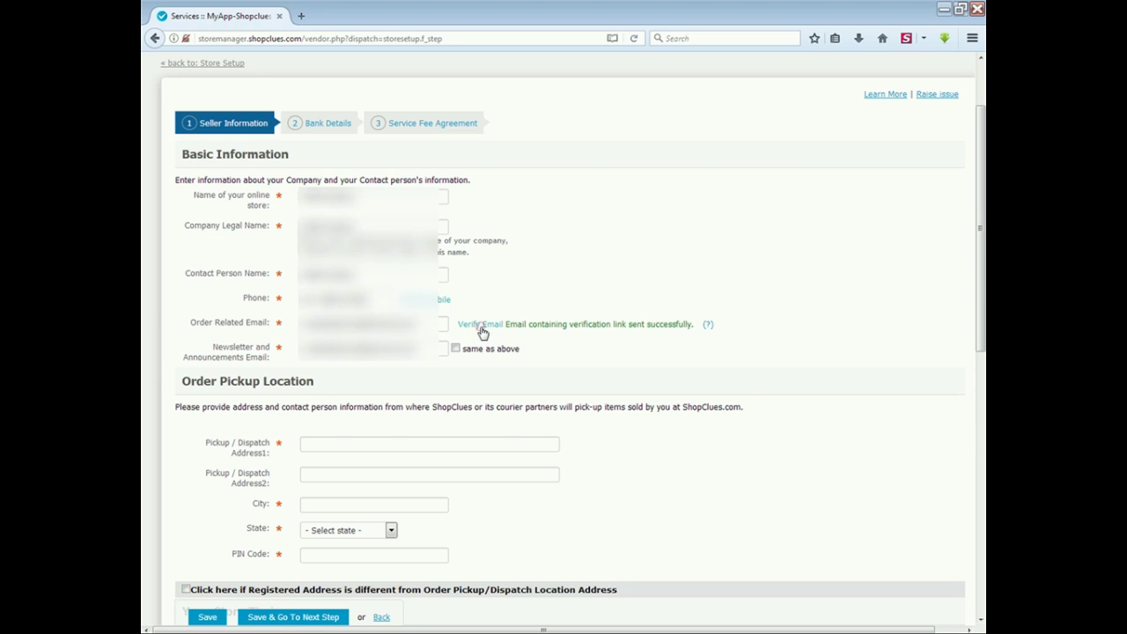
pyautogui.click(480, 328)
pyautogui.scroll(-5, 527, 381)
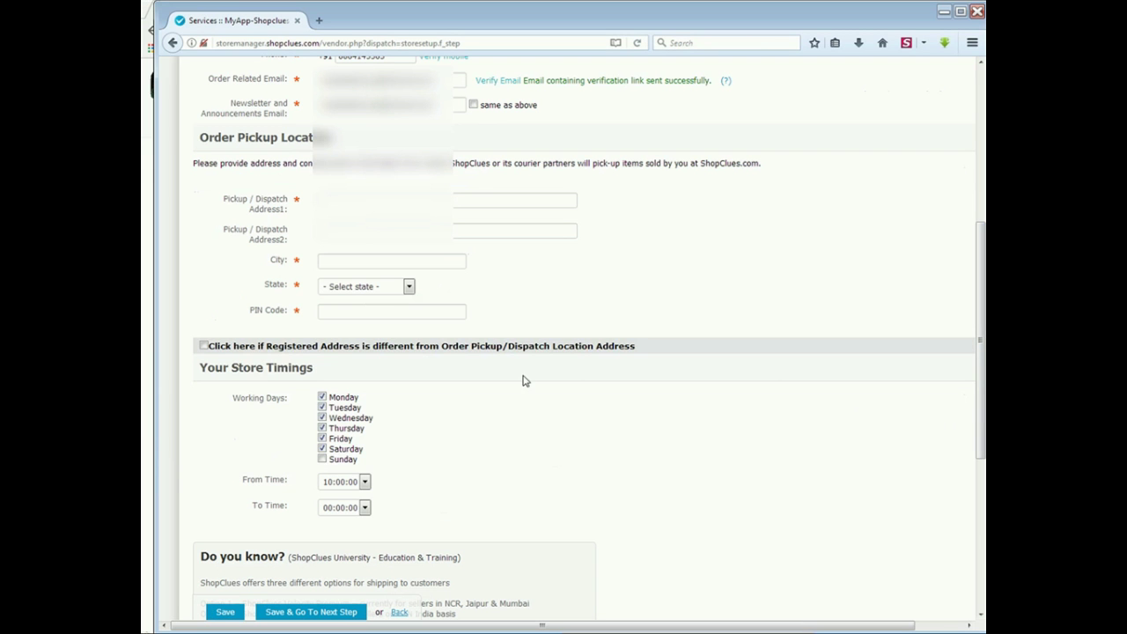
pyautogui.click(402, 310)
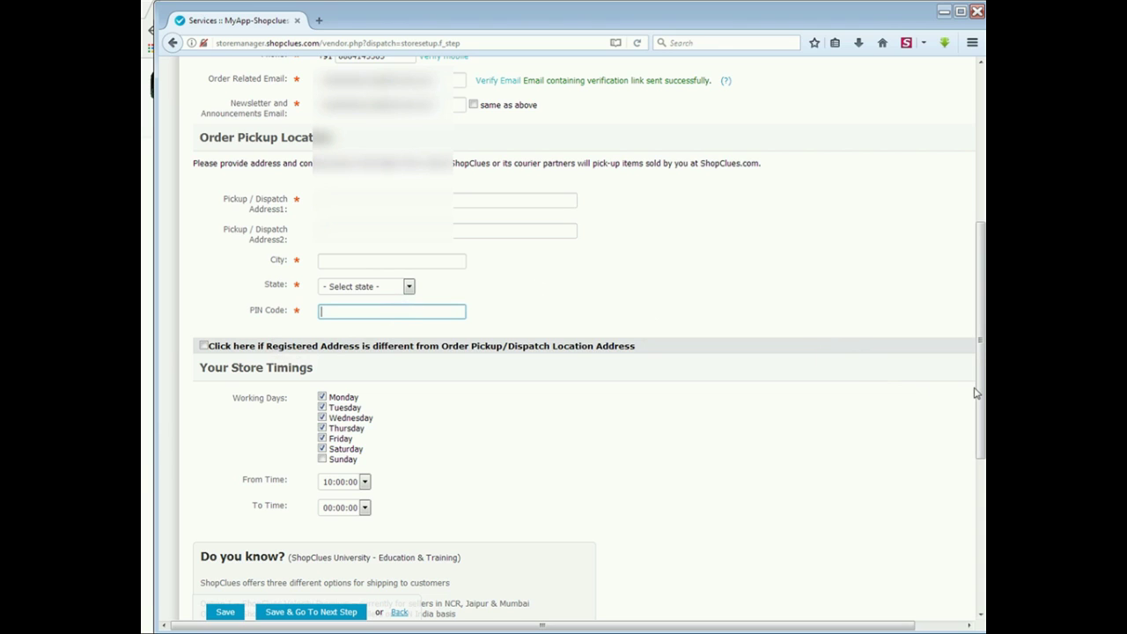
pyautogui.moveTo(977, 393); pyautogui.dragTo(977, 471)
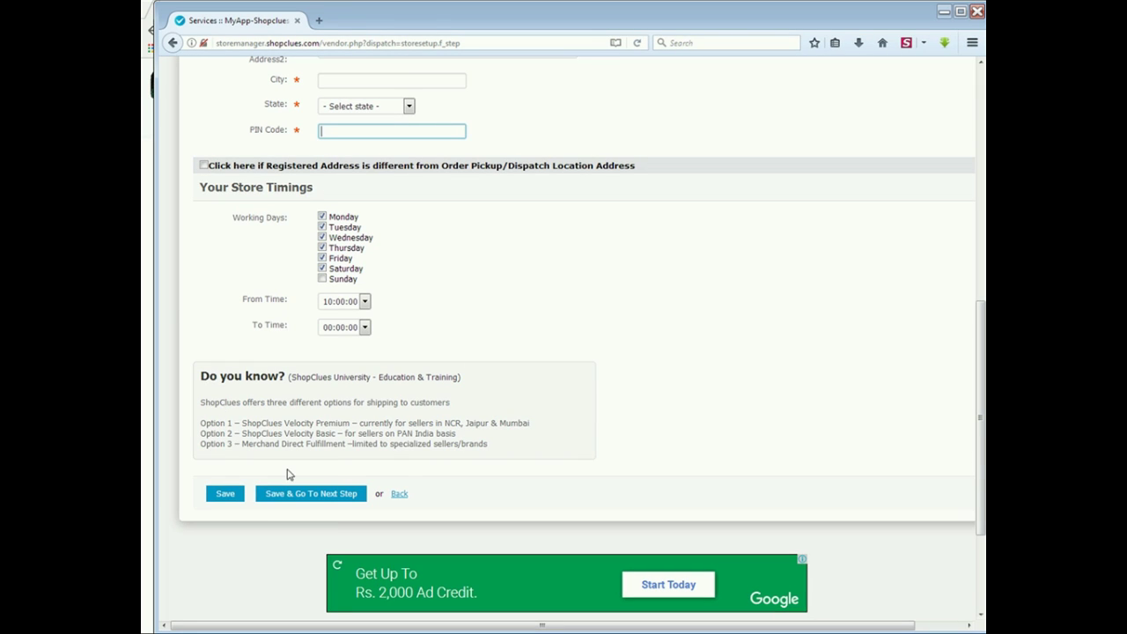
# Save the Seller Information form to continue to Bank Details.
pyautogui.click(219, 503)
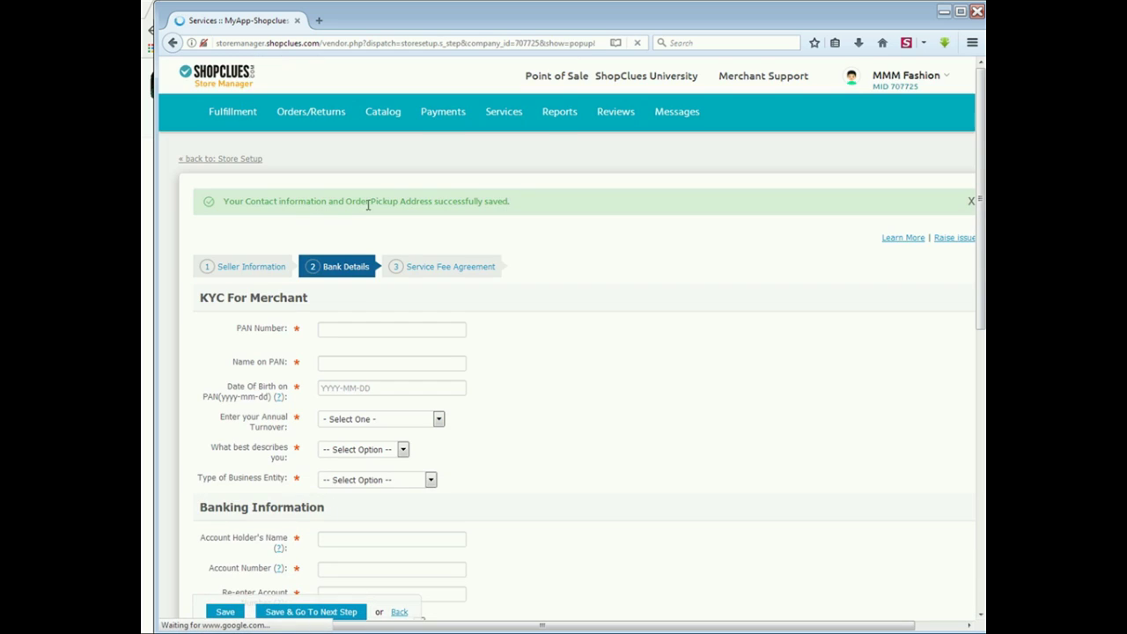
# Fill in the KYC fields: PAN number, name on PAN and PAN date of birth.
pyautogui.scroll(-3, 453, 191)
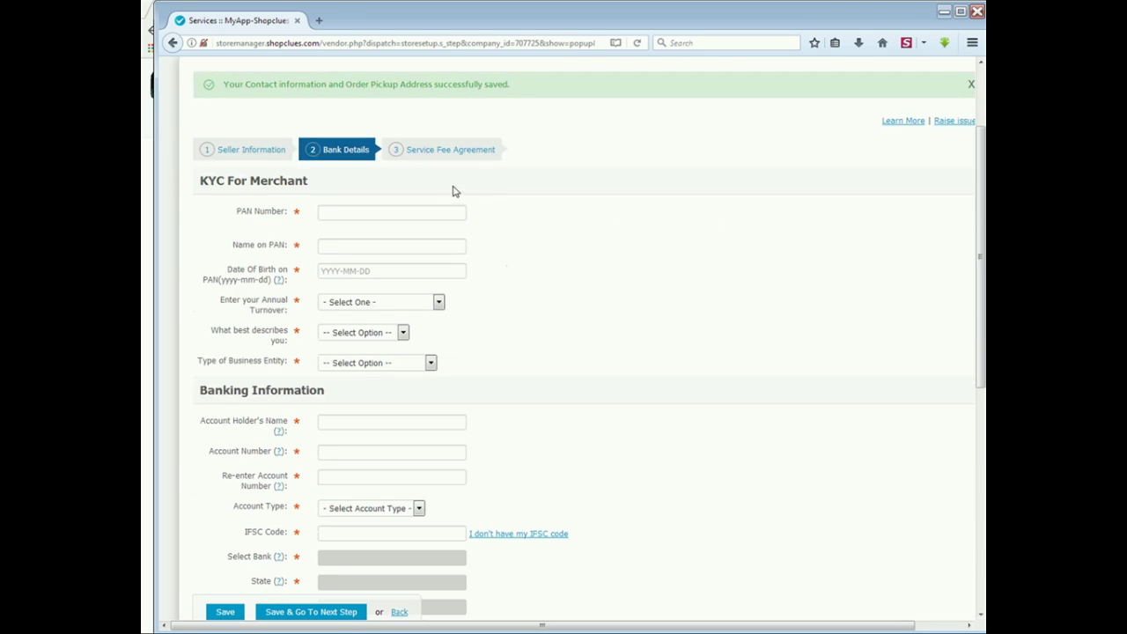
pyautogui.click(426, 209)
pyautogui.click(407, 249)
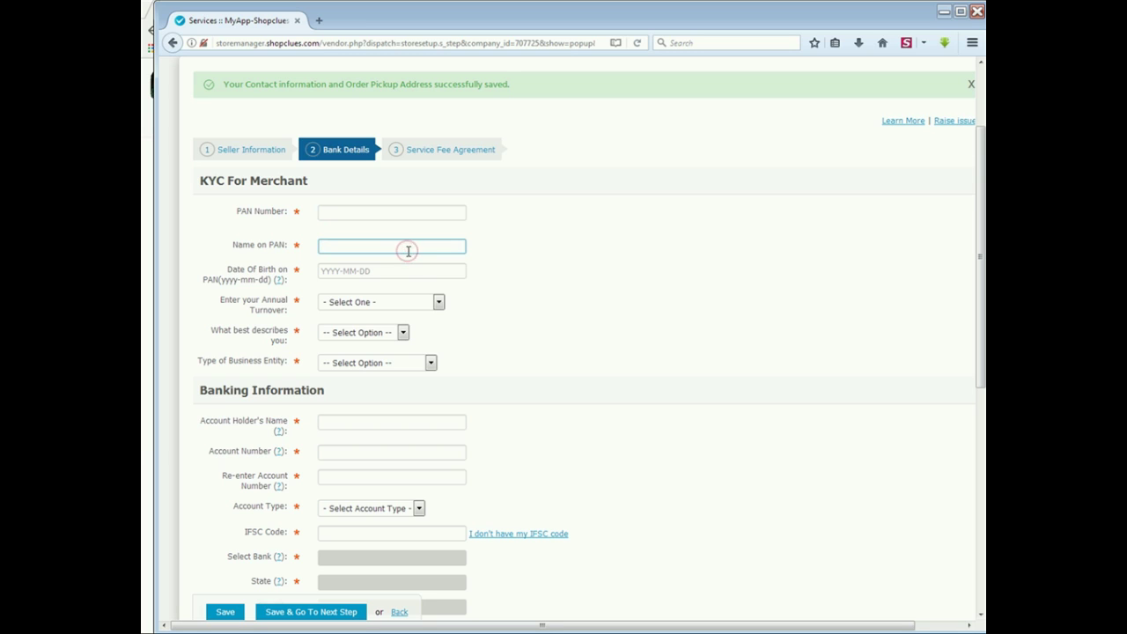
pyautogui.click(408, 269)
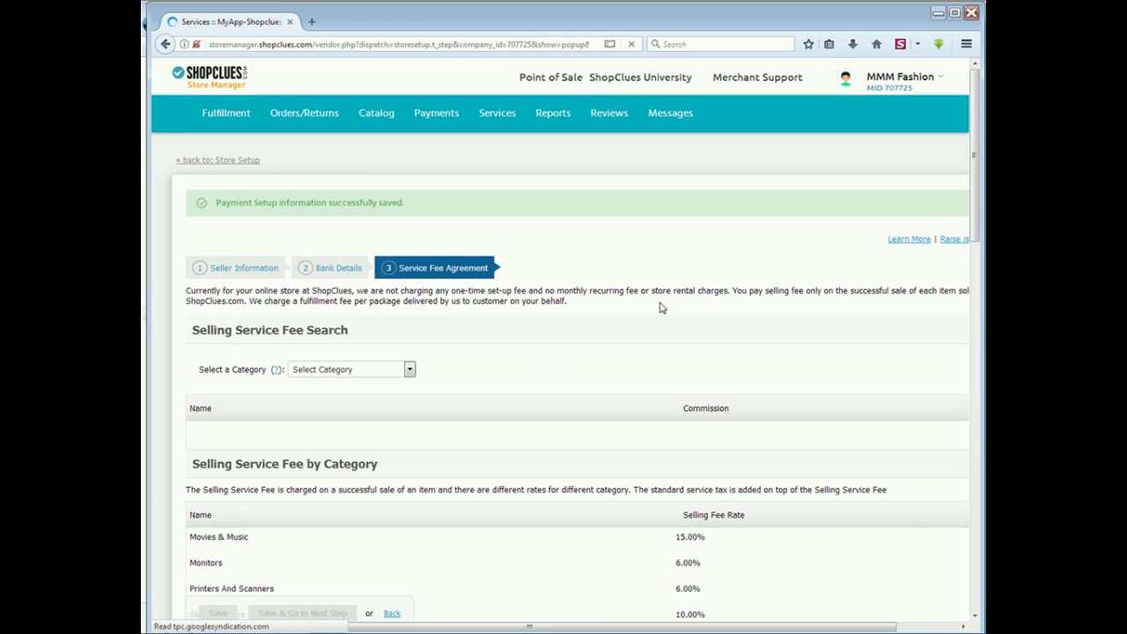
# Search the selling fee for Fashion > Men's Clothing > Casual Shirts, showing 15.00% commission.
pyautogui.scroll(-2, 975, 217)
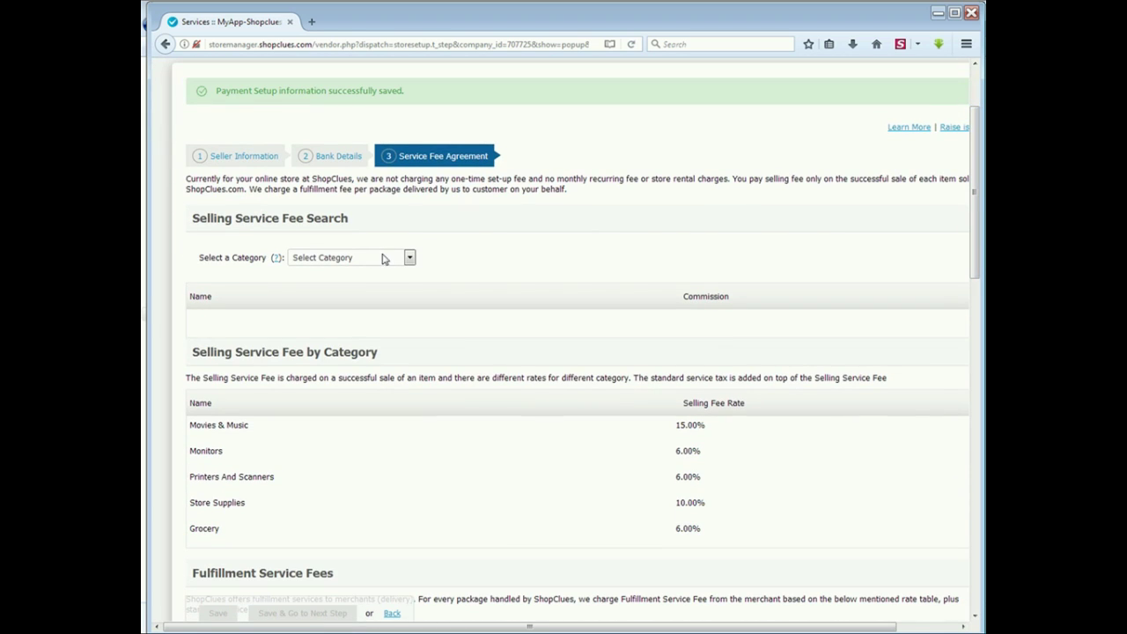
pyautogui.click(408, 257)
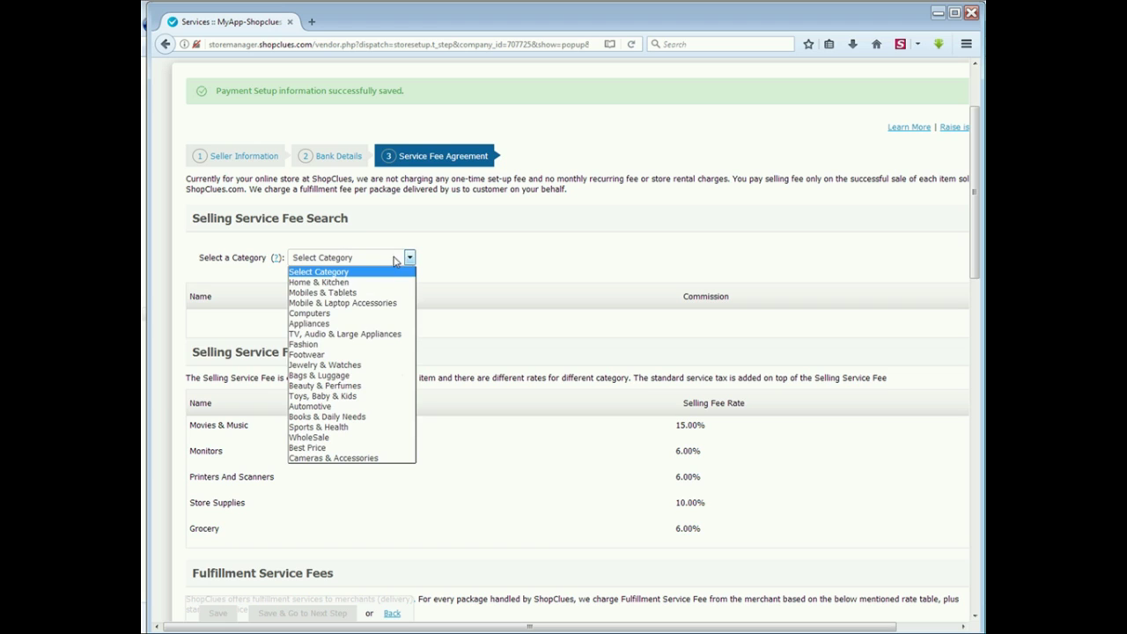
pyautogui.click(384, 345)
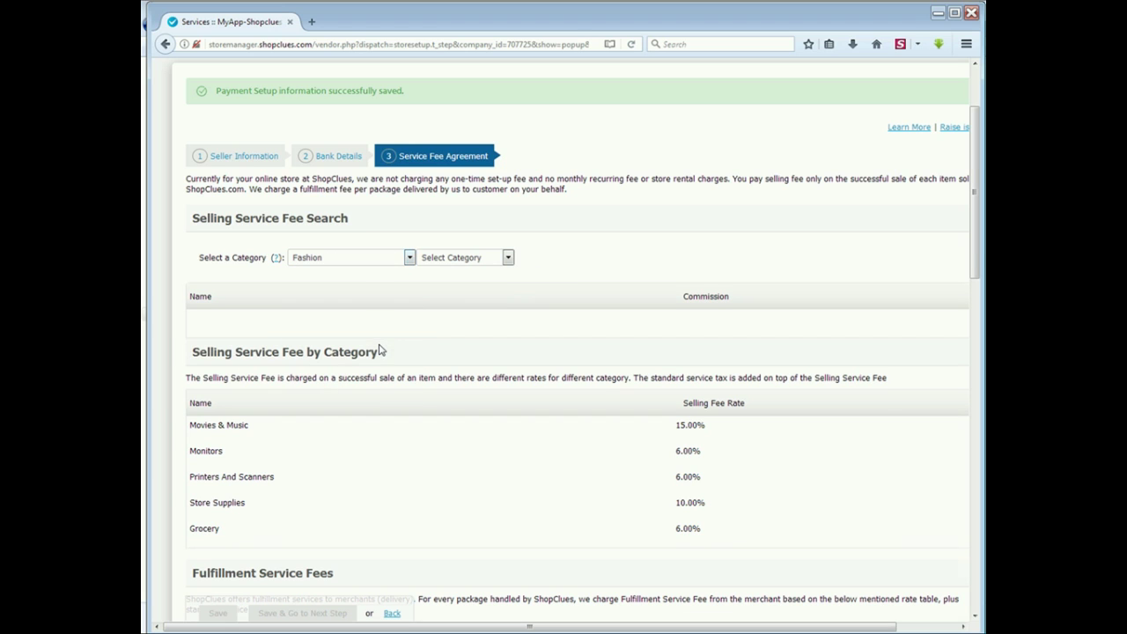
pyautogui.click(493, 254)
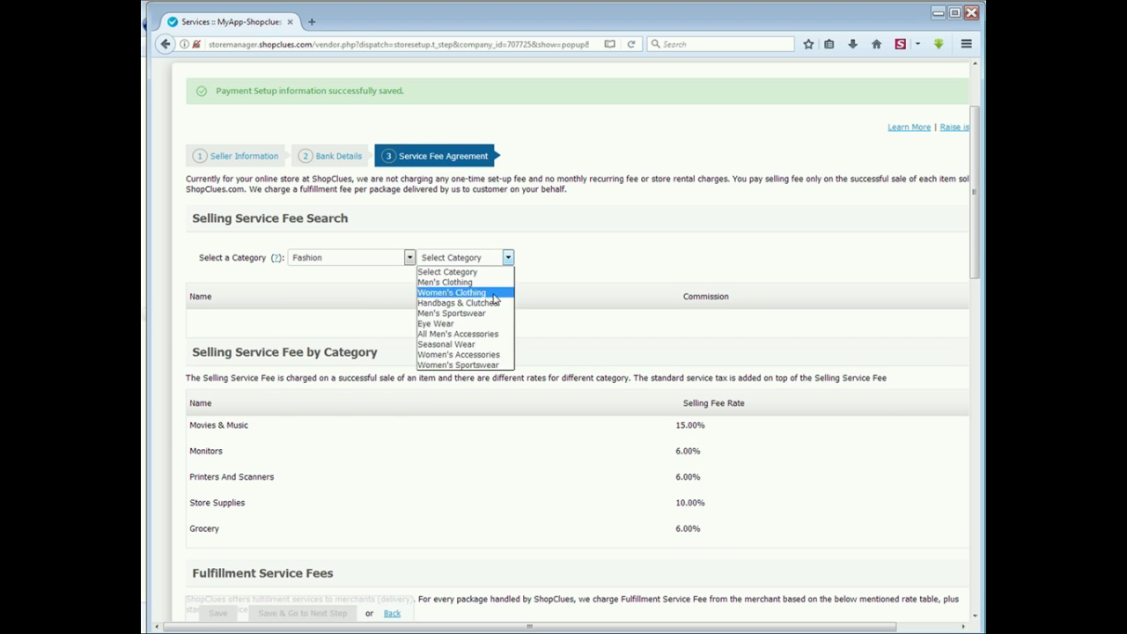
pyautogui.click(480, 287)
pyautogui.click(581, 257)
pyautogui.click(587, 308)
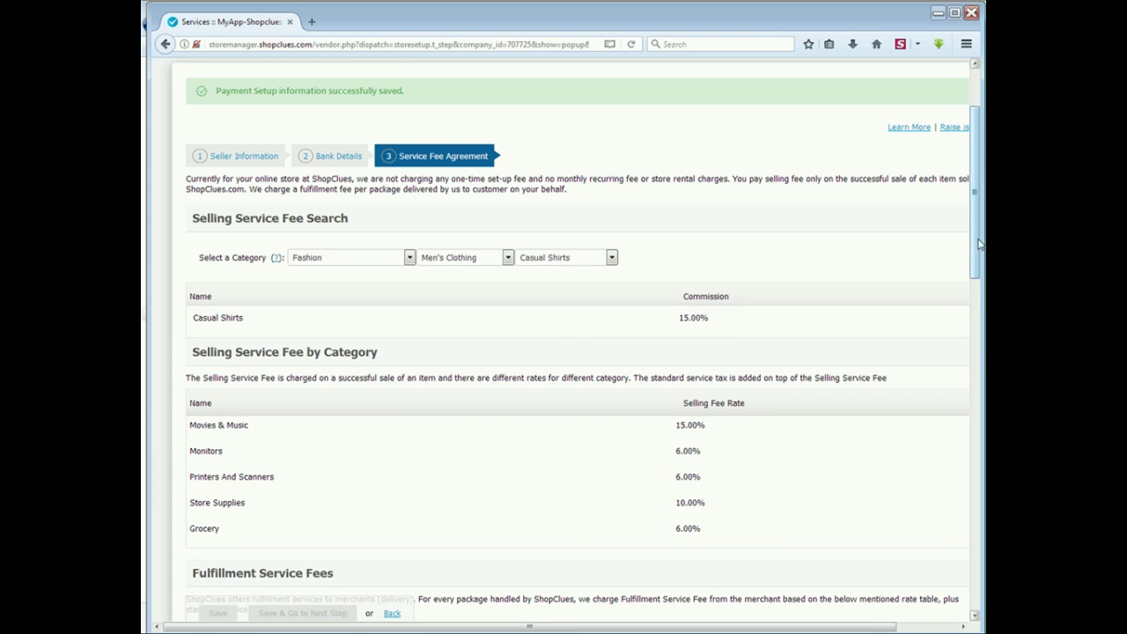
pyautogui.moveTo(976, 243); pyautogui.dragTo(977, 258)
pyautogui.scroll(-2, 819, 219)
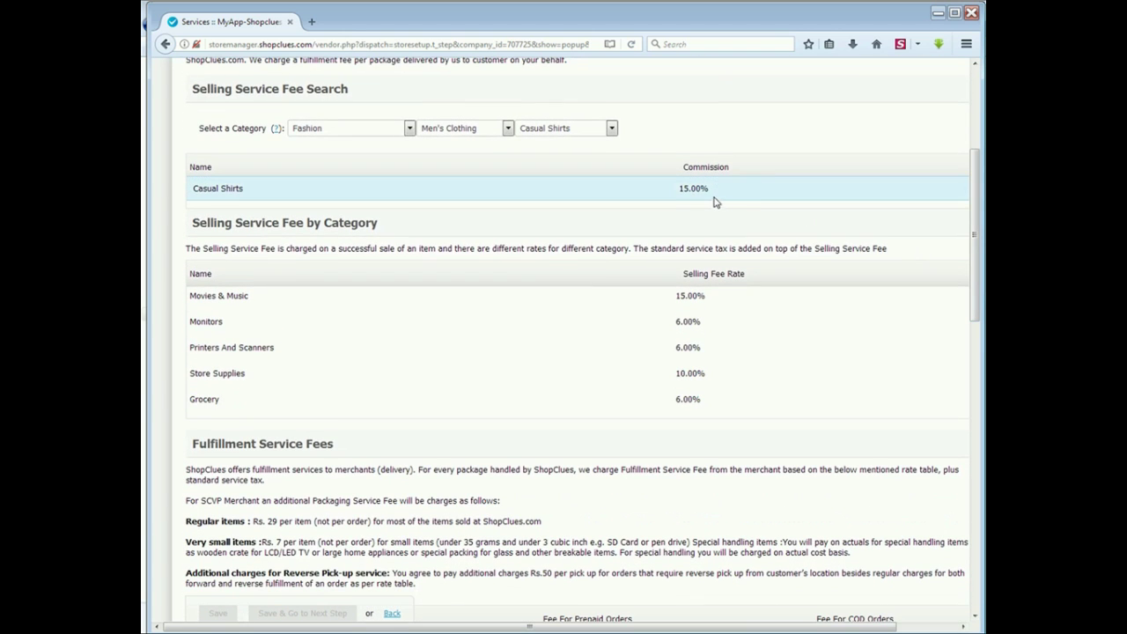
pyautogui.scroll(-2, 962, 263)
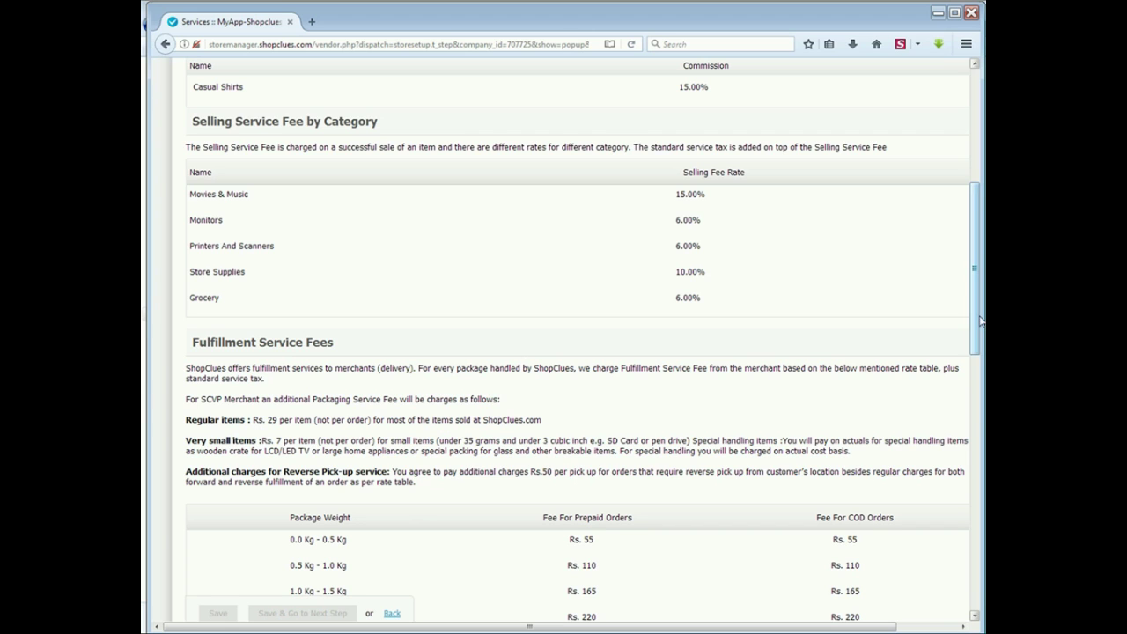
pyautogui.moveTo(977, 314); pyautogui.dragTo(979, 363)
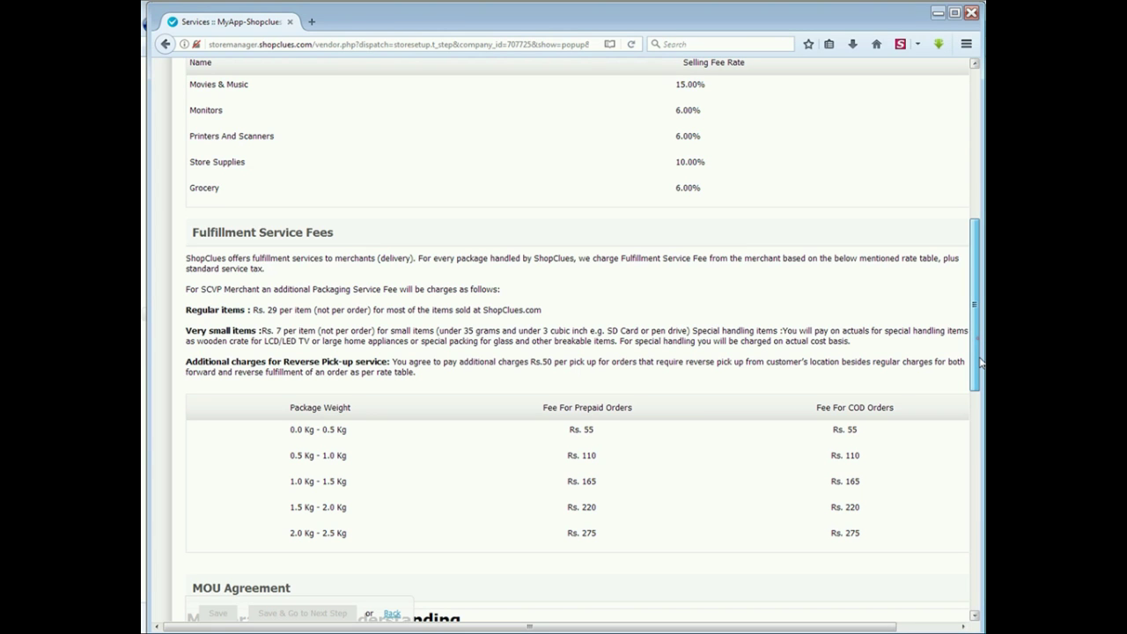
pyautogui.scroll(-3, 980, 361)
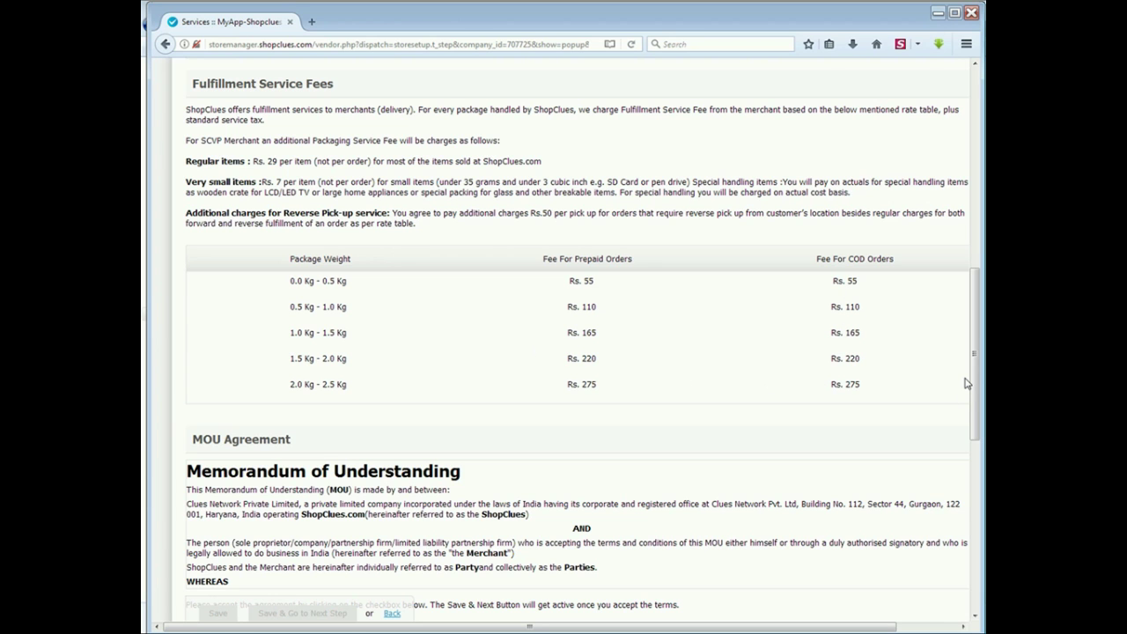
pyautogui.scroll(-5, 966, 383)
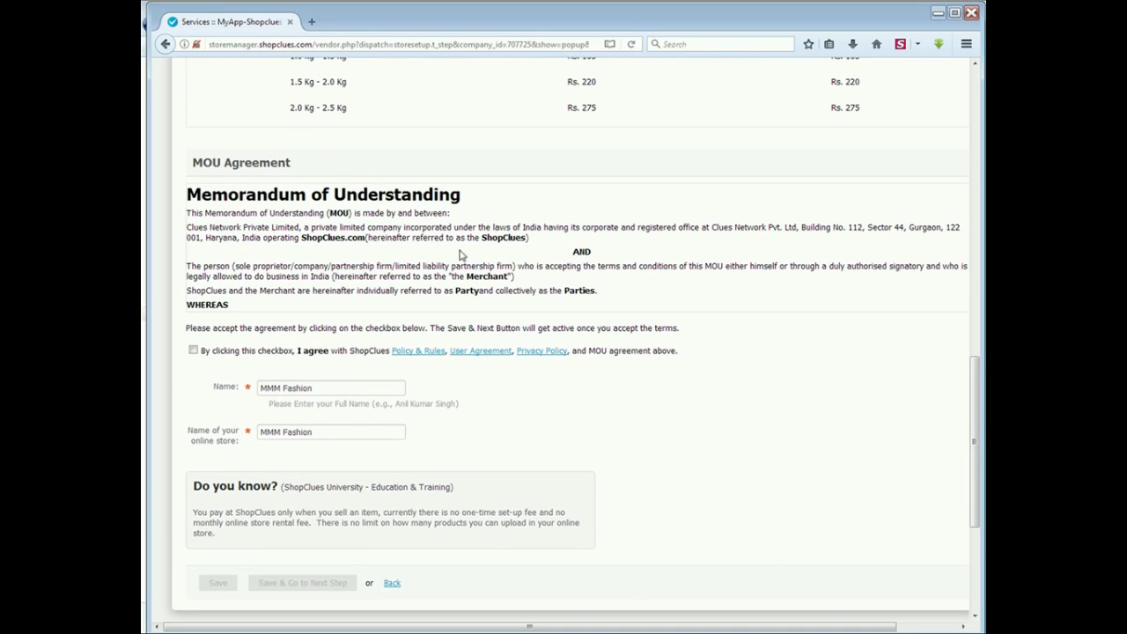
# Tick I agree for the MOU, check the full name and store name, and save.
pyautogui.click(192, 351)
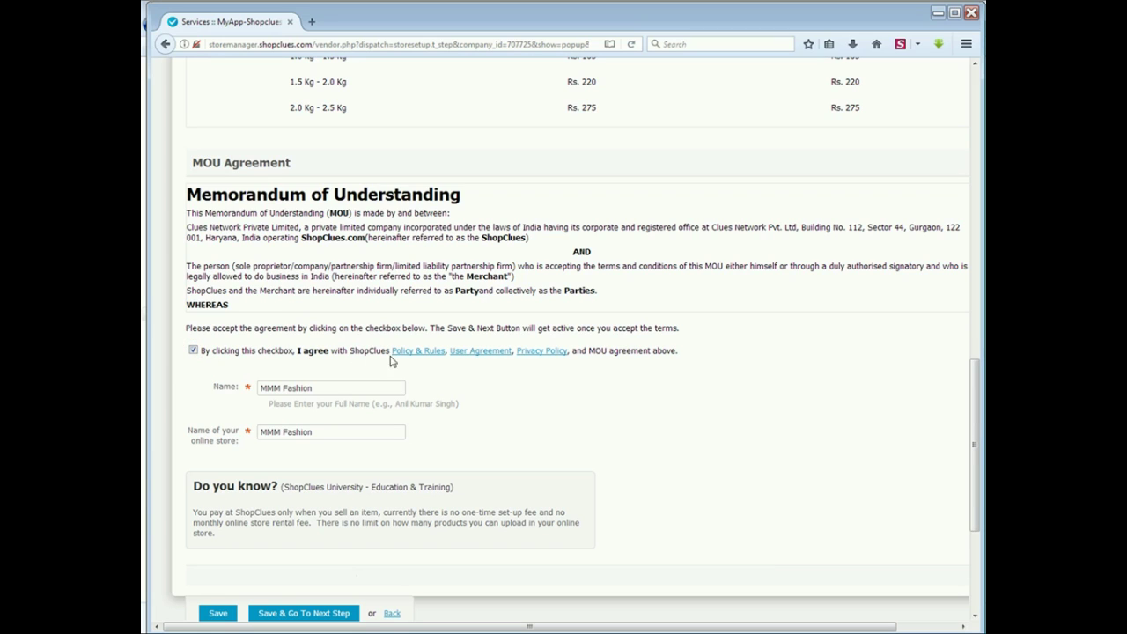
pyautogui.click(327, 388)
pyautogui.click(329, 431)
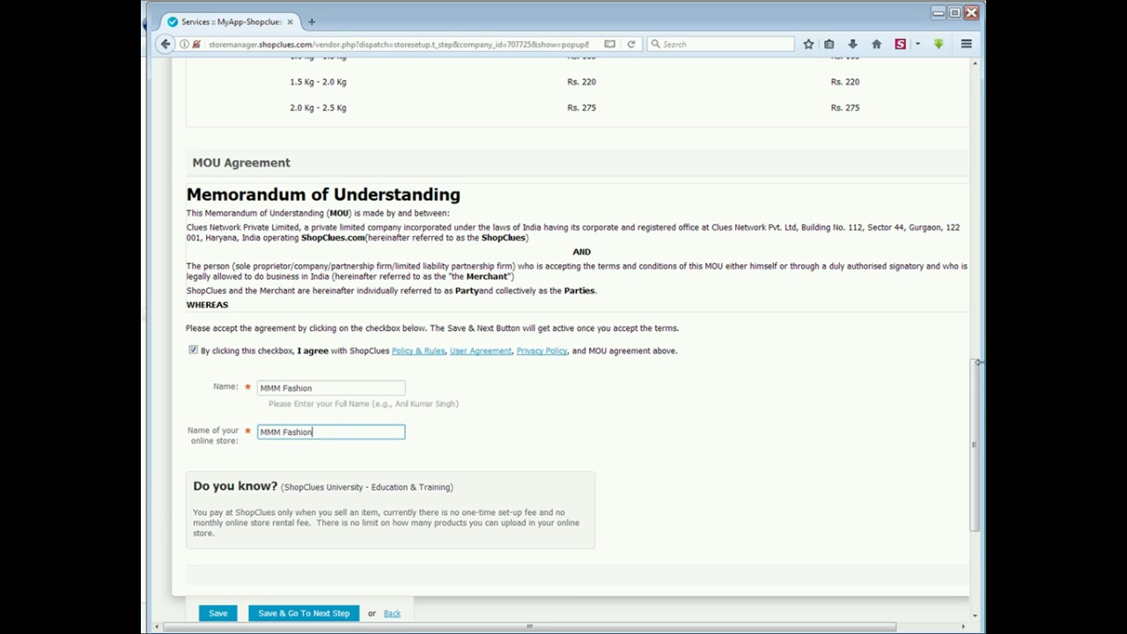
pyautogui.moveTo(977, 389); pyautogui.dragTo(962, 419)
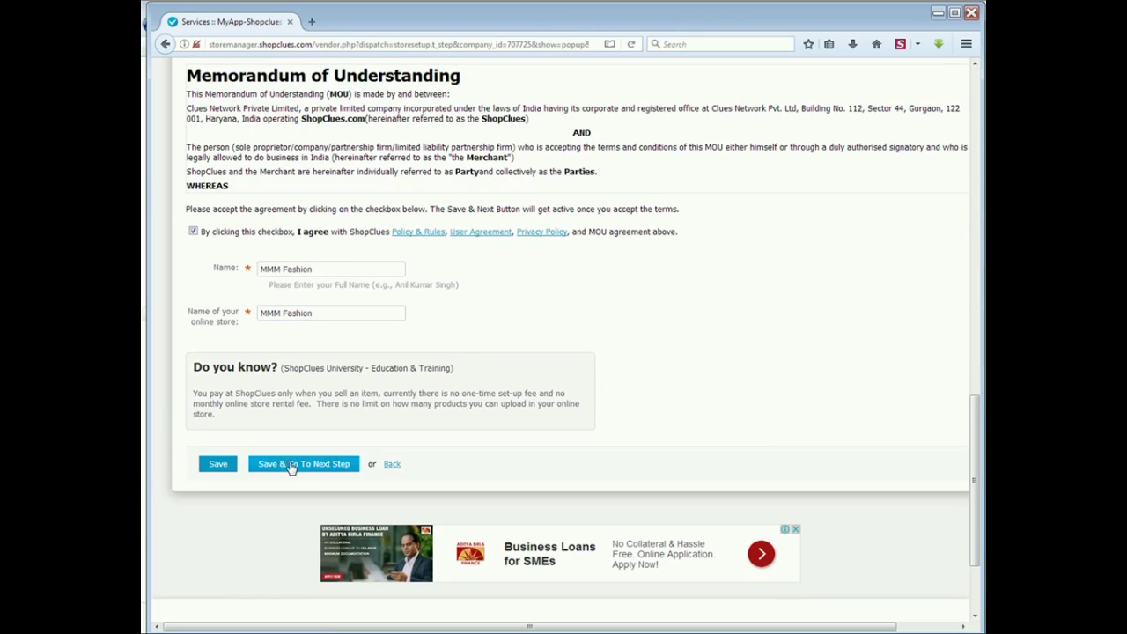
pyautogui.click(291, 464)
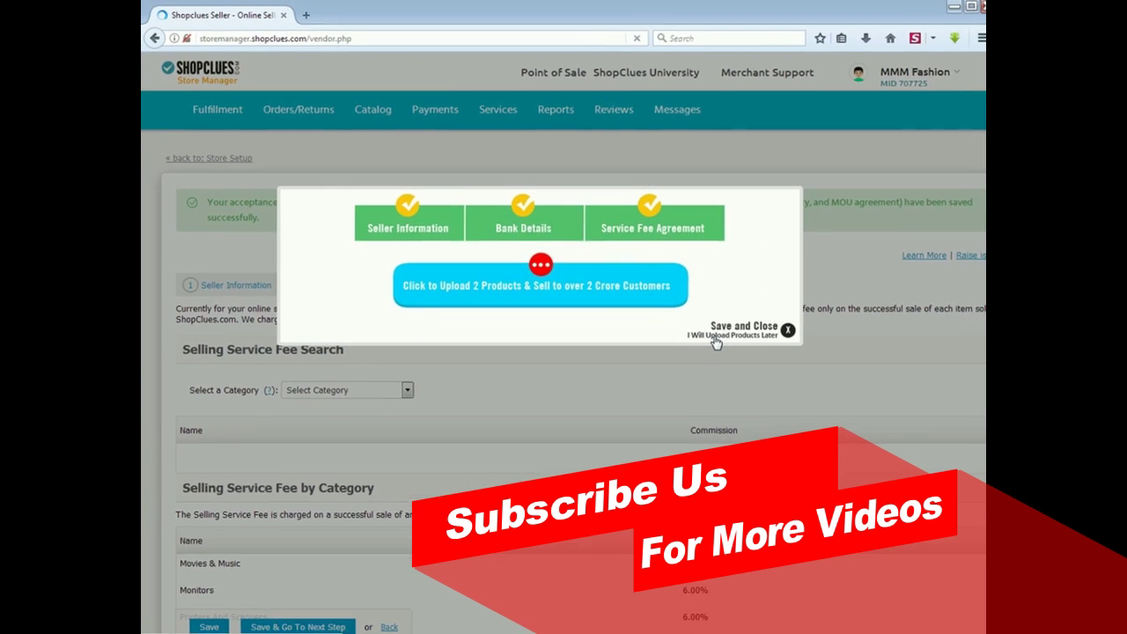
# Choose Save and Close – I Will Upload Products Later to reach the dashboard.
pyautogui.click(850, 409)
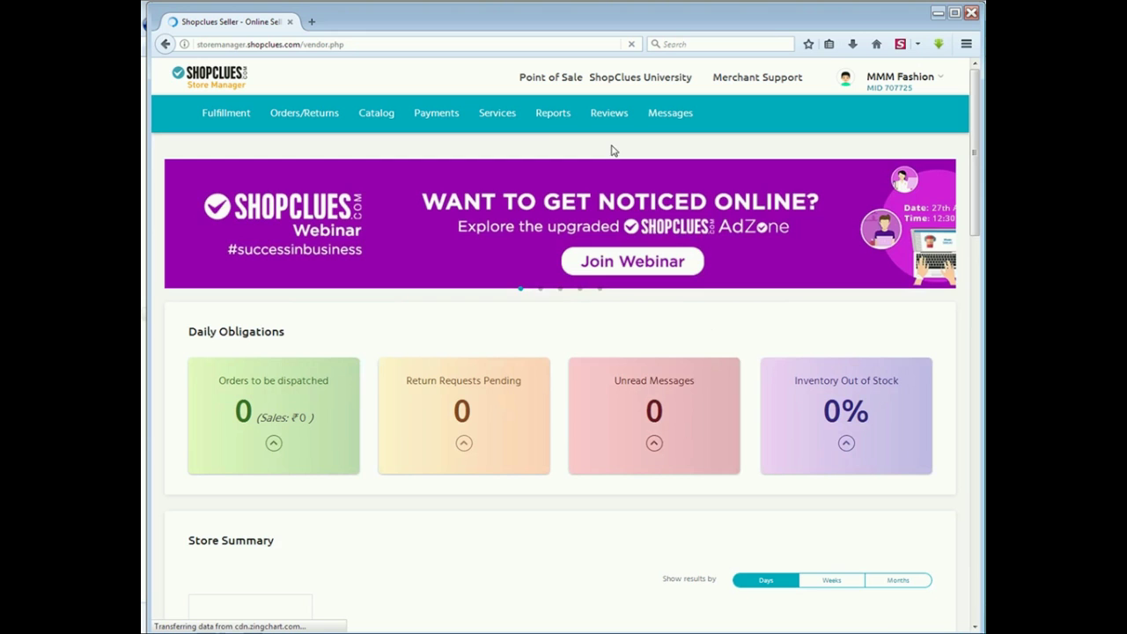
# Show User Returns in the Store Summary chart, which records no sales for Apr 18–24.
pyautogui.scroll(-5, 948, 379)
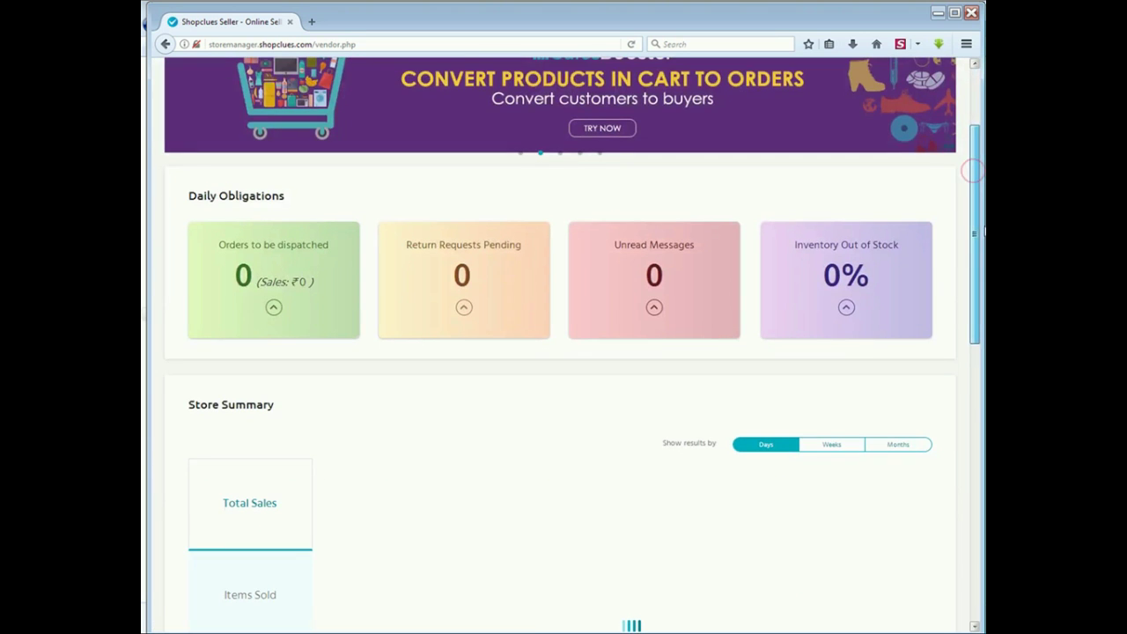
pyautogui.moveTo(980, 335); pyautogui.dragTo(974, 402)
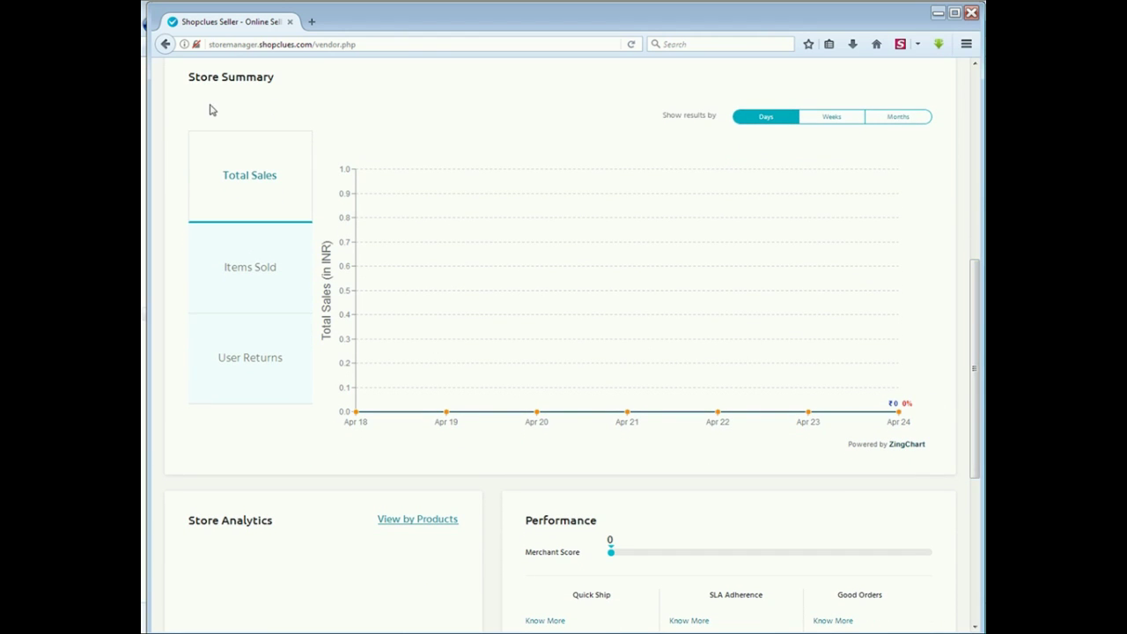
pyautogui.click(250, 357)
pyautogui.scroll(-2, 250, 357)
pyautogui.moveTo(979, 388); pyautogui.dragTo(980, 220)
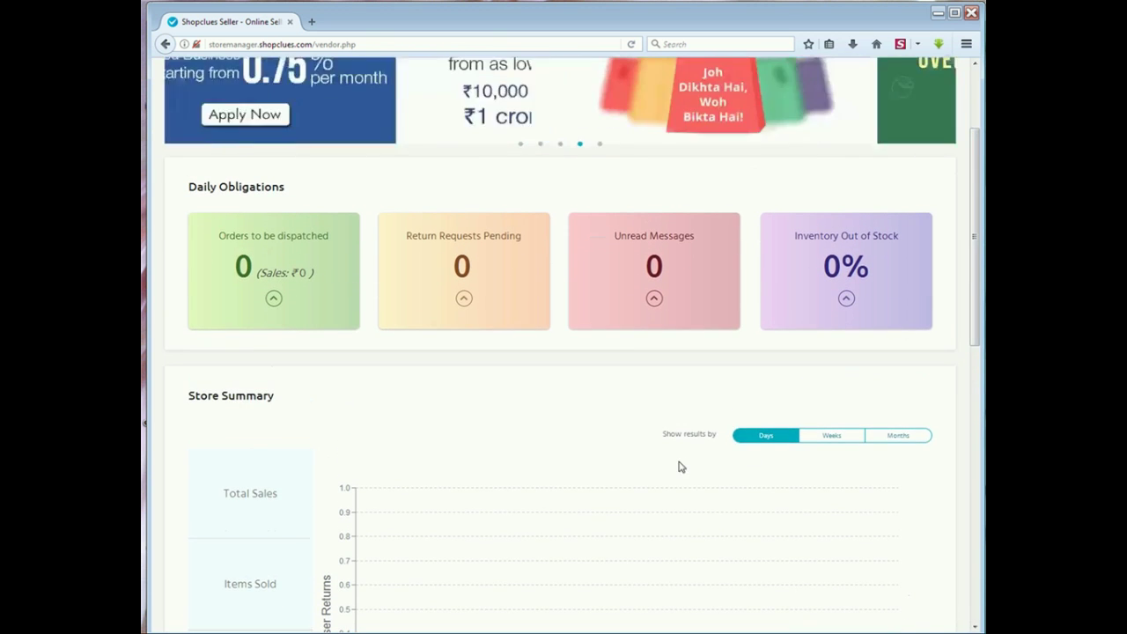
pyautogui.scroll(3, 515, 346)
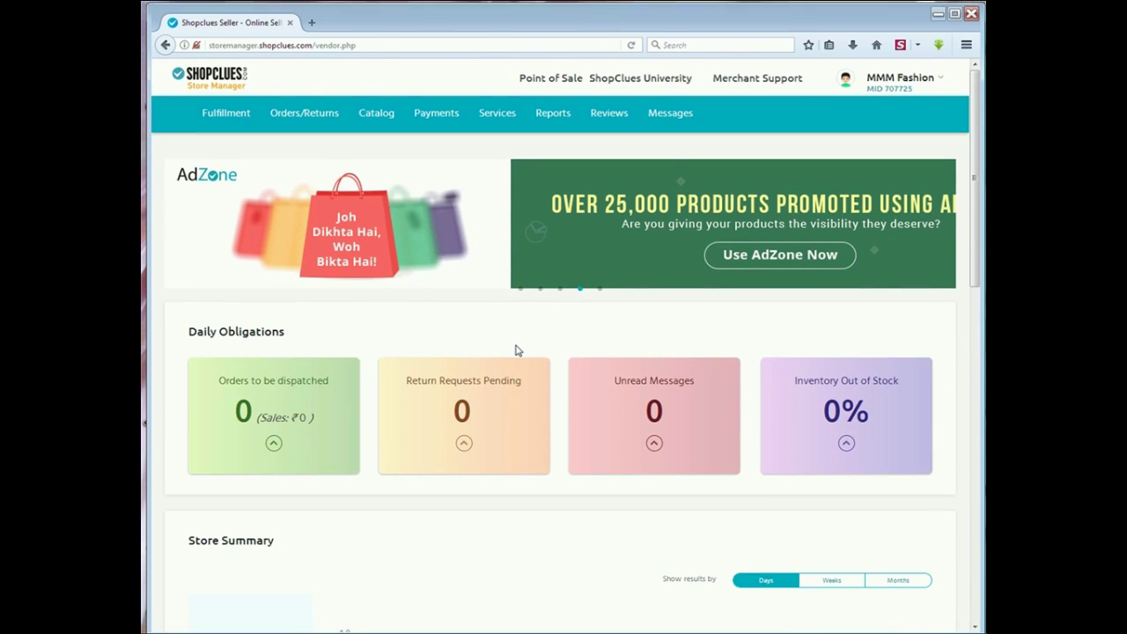